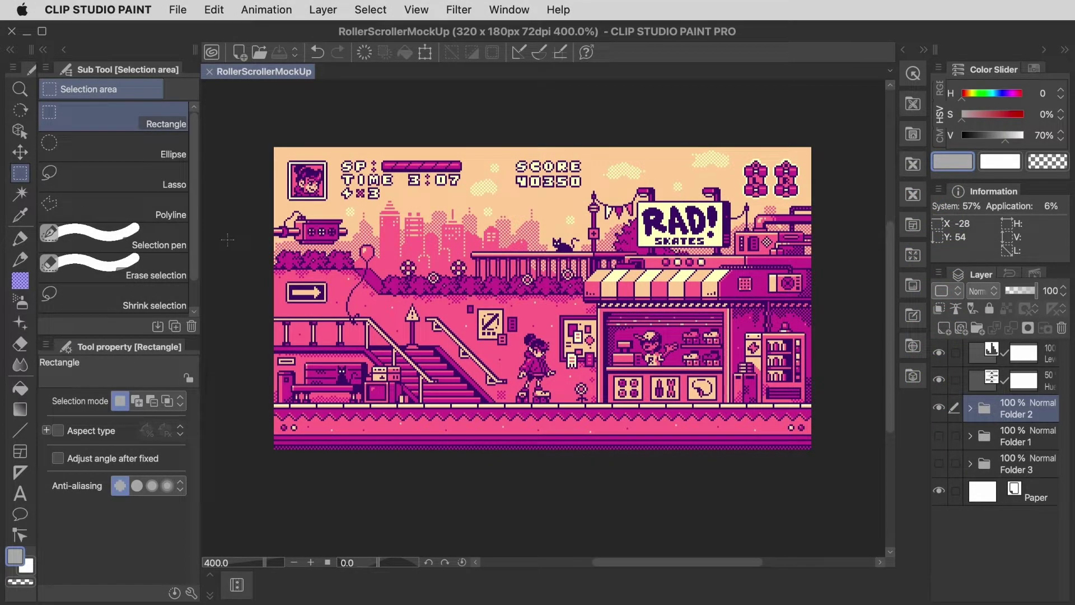
- Open Change Image Resolution for the 320x180 scene, keep px as the unit, and select the Scale value
click(214, 9)
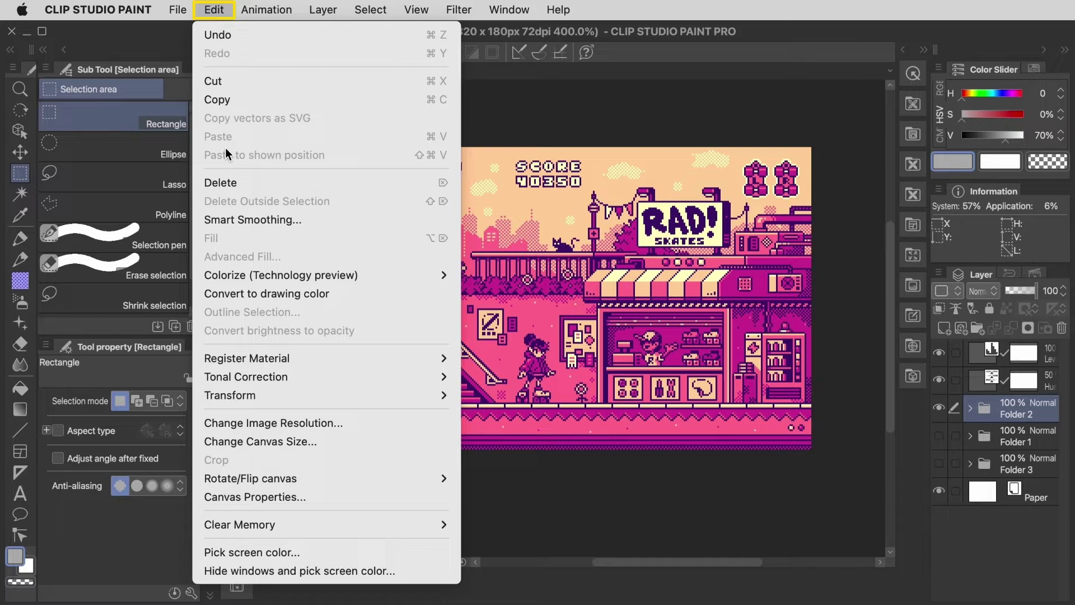
click(372, 421)
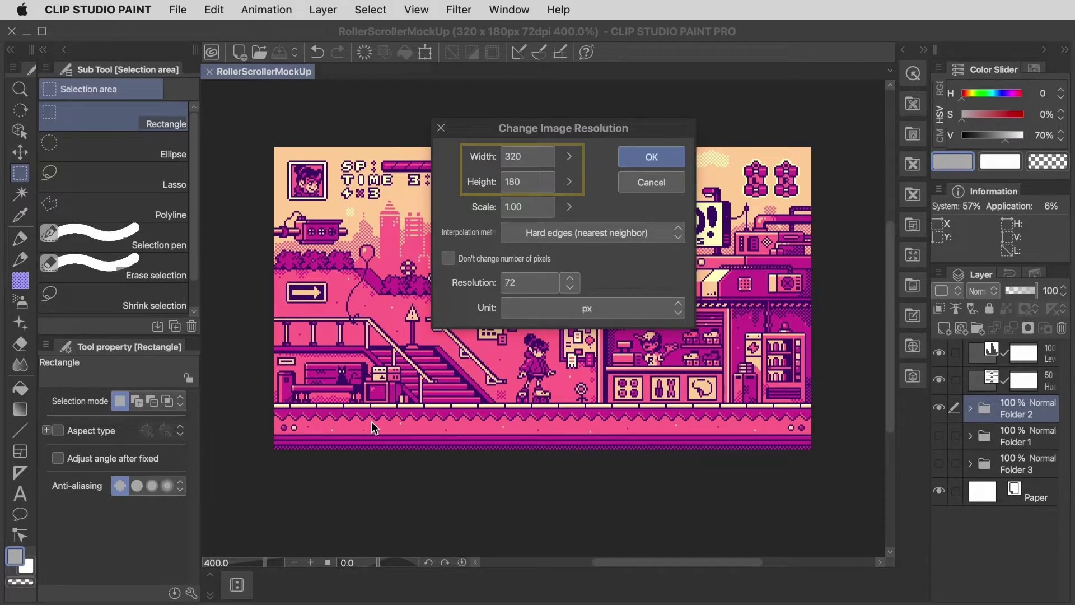
click(546, 311)
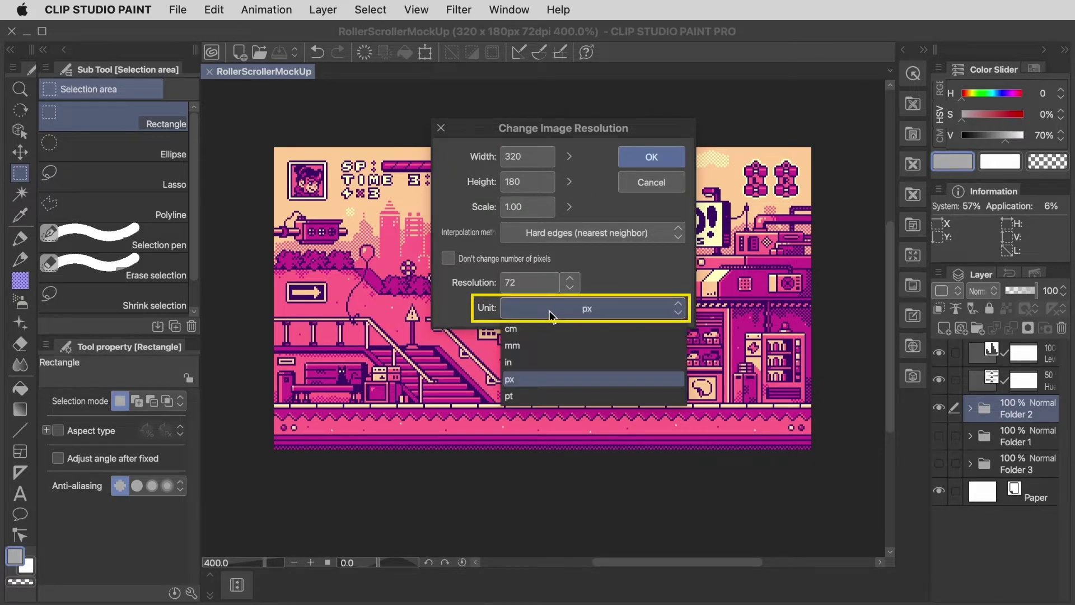
click(551, 378)
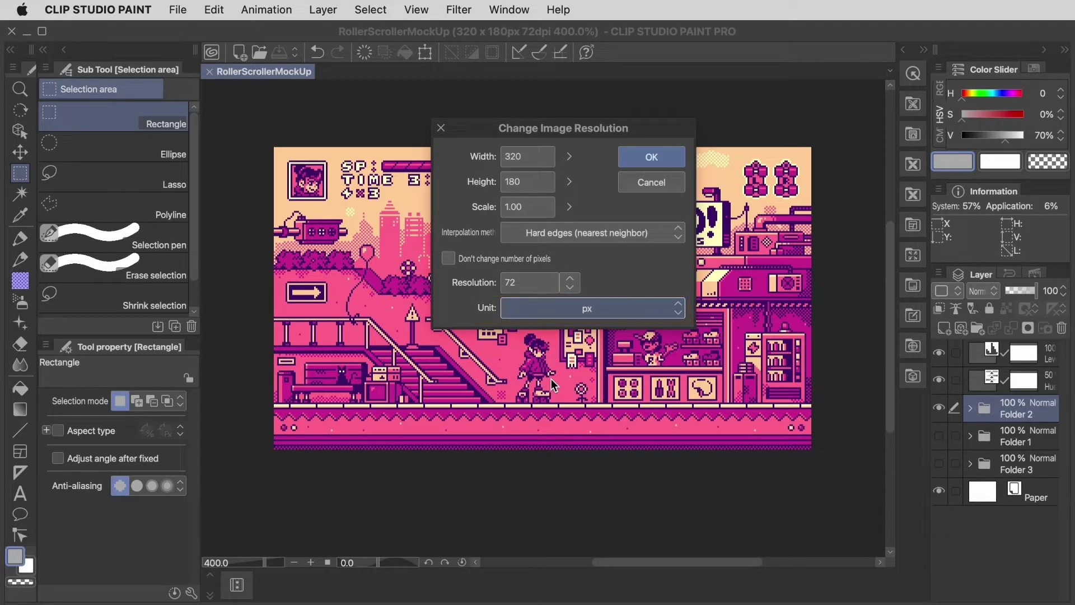
double_click(529, 207)
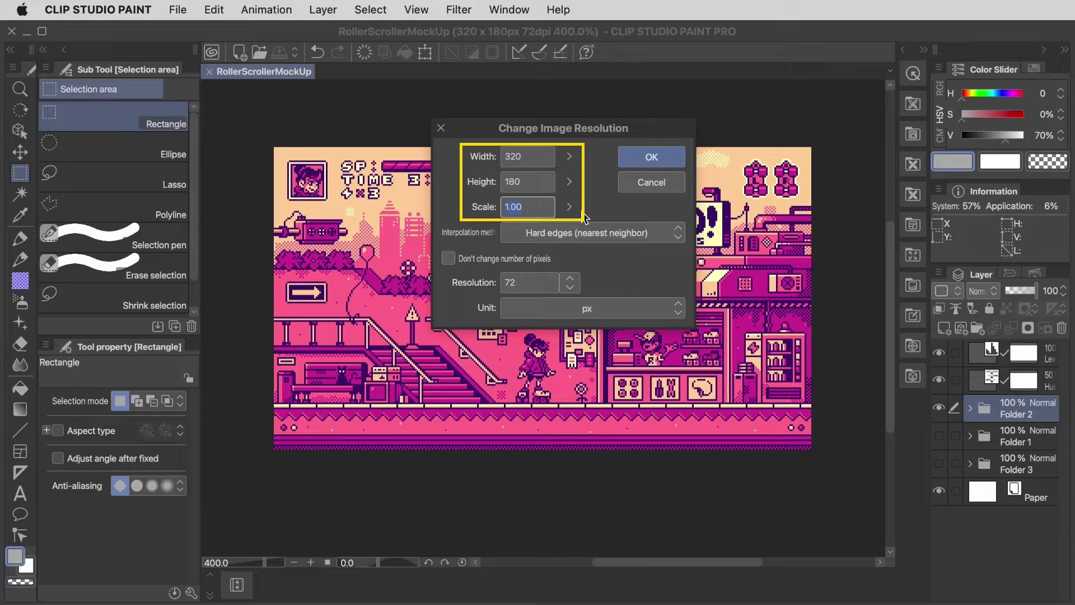
- Preview scales 3, 4, 5 and 6, then settle on 4 for 1280 x 720 px
text(3)
key(BackSpace)
text(4)
key(BackSpace)
text(5)
key(BackSpace)
text(6)
key(BackSpace)
text(4)
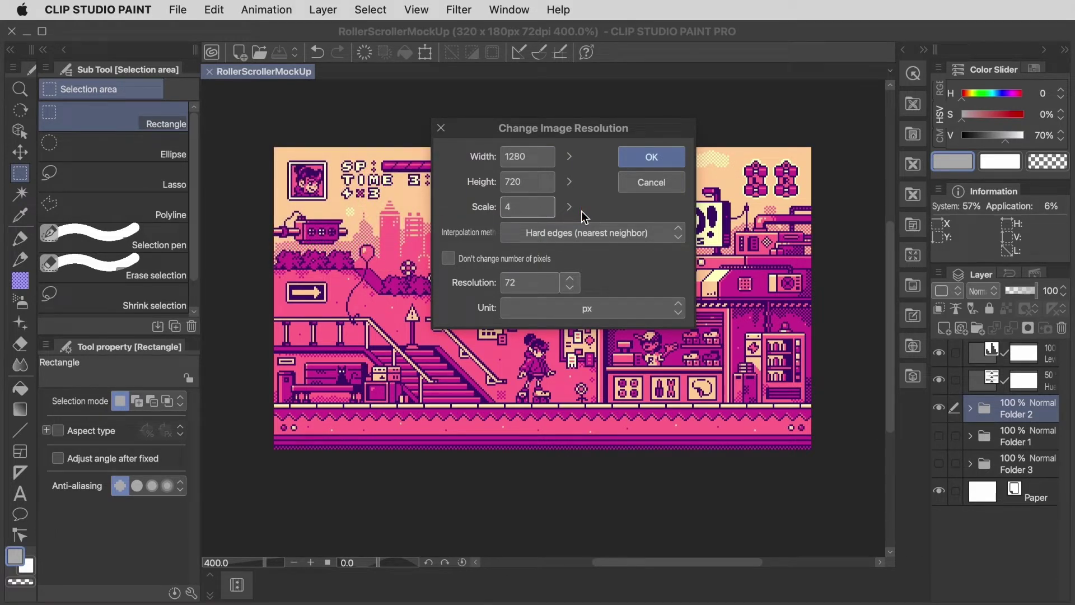
- Keep Hard edges (nearest neighbor) interpolation and apply the 4x resize to 1280 x 720 px
click(586, 233)
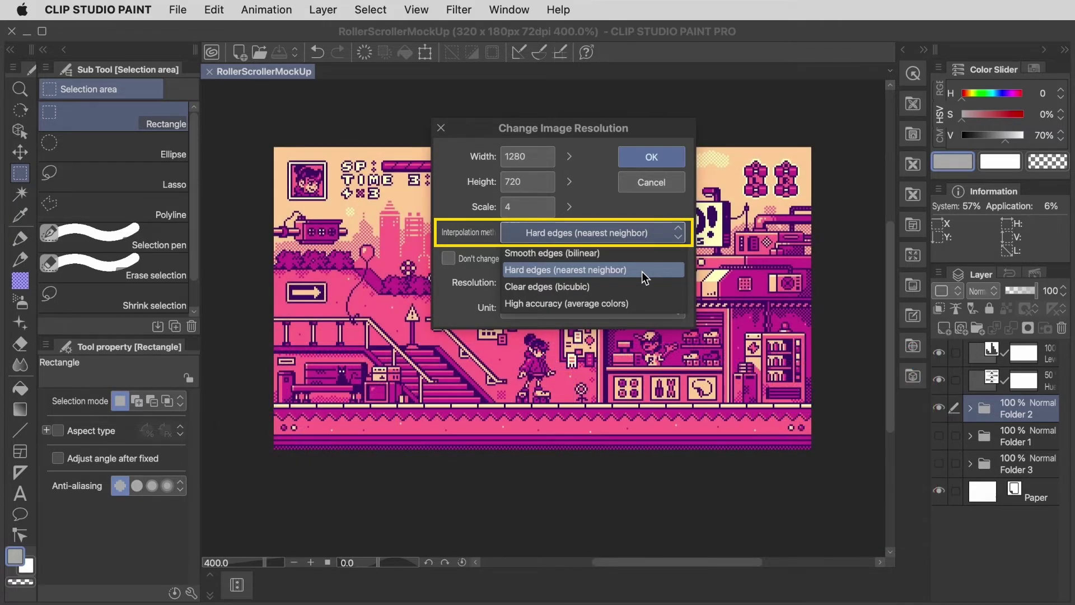
click(642, 271)
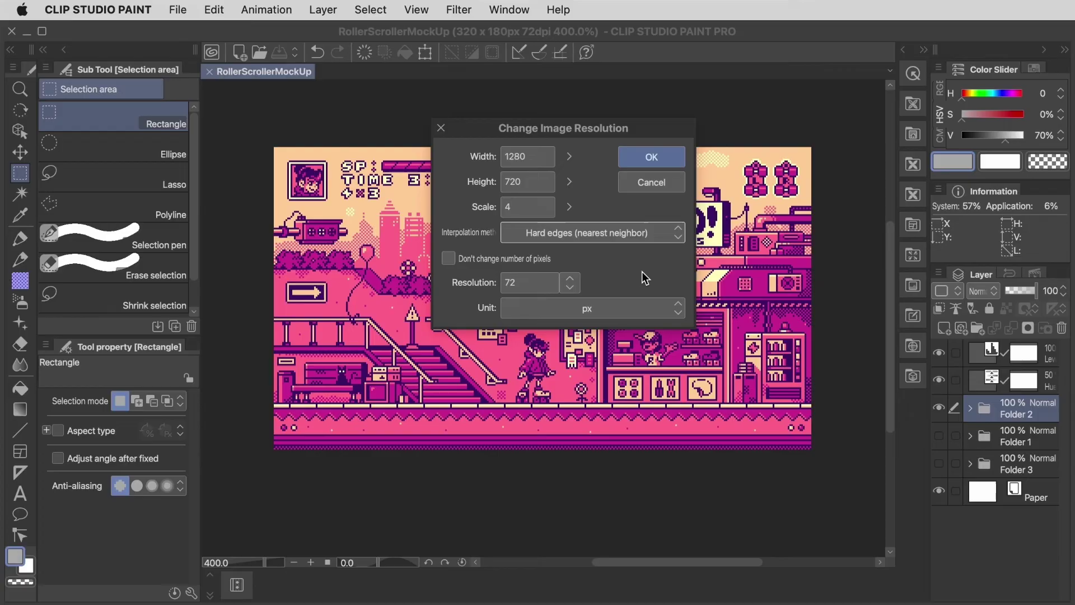
click(650, 164)
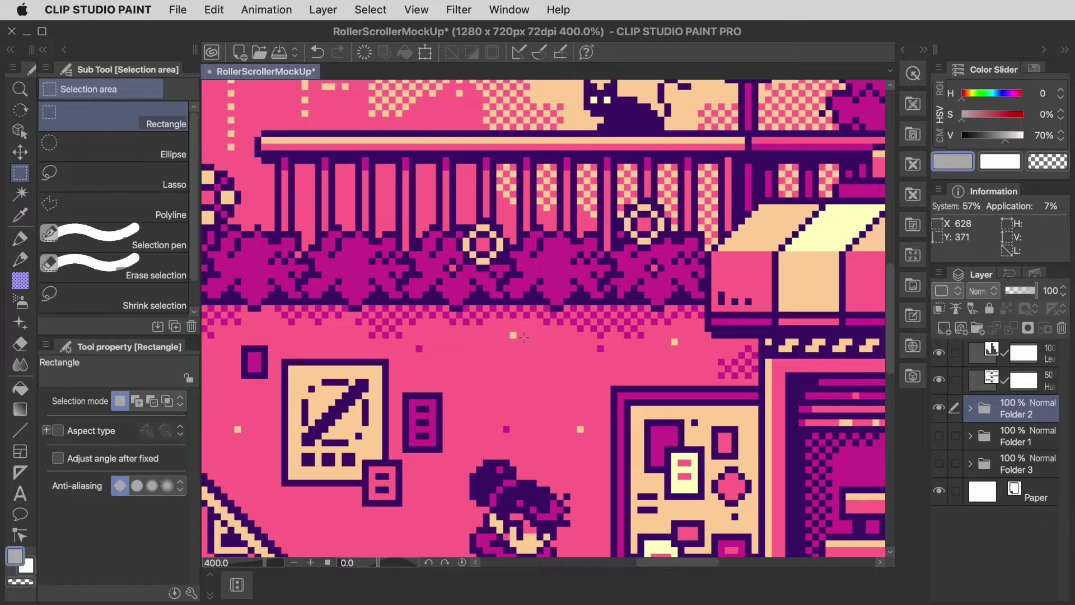
scroll(523, 337, up, 6)
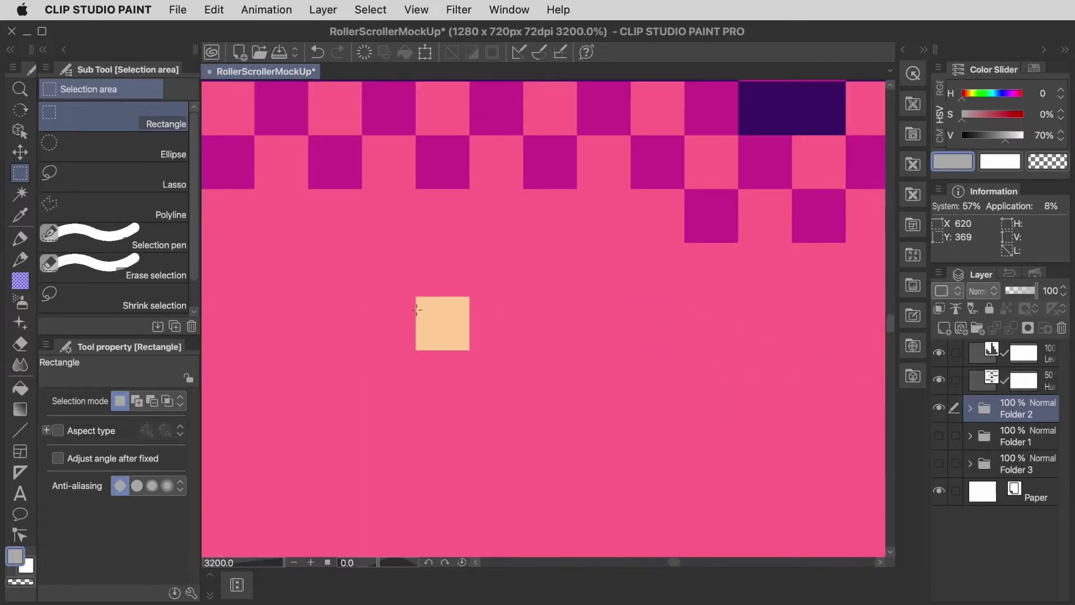
drag(415, 297, 474, 353)
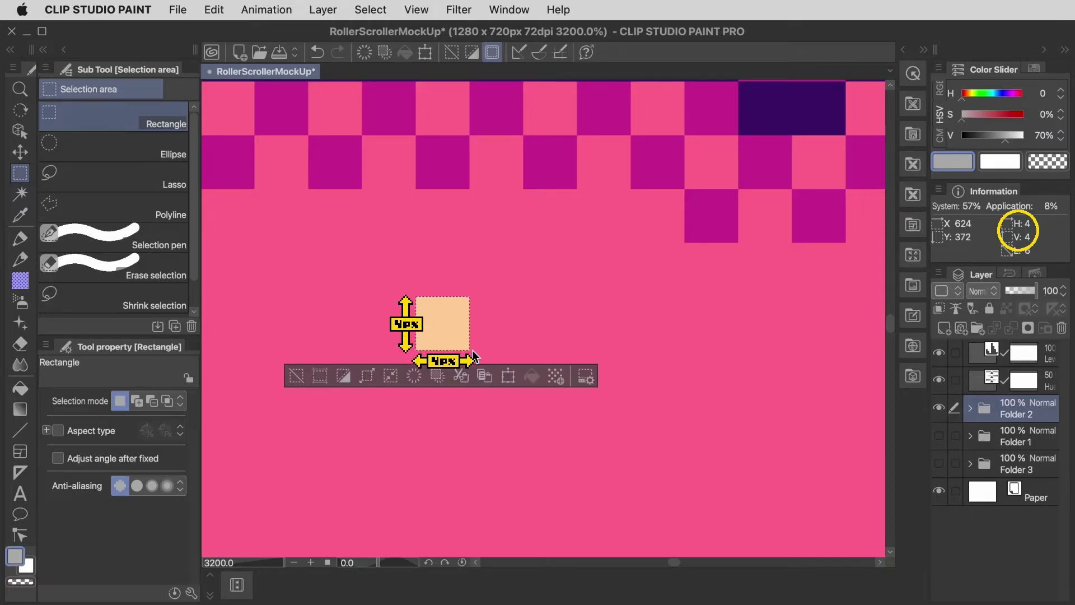
click(472, 350)
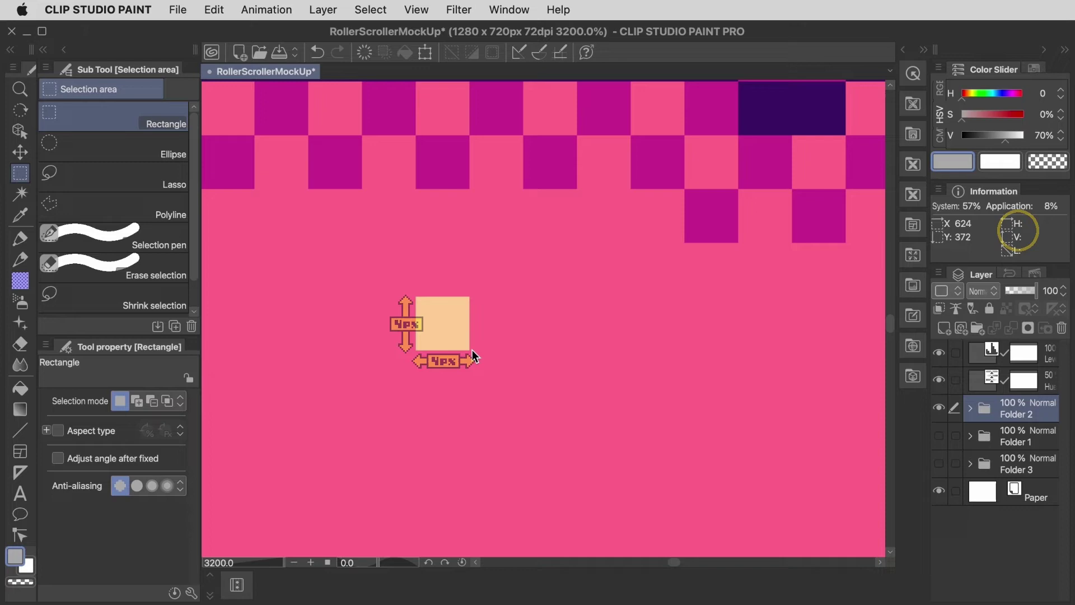
scroll(472, 350, down, 2)
scroll(472, 350, down, 8)
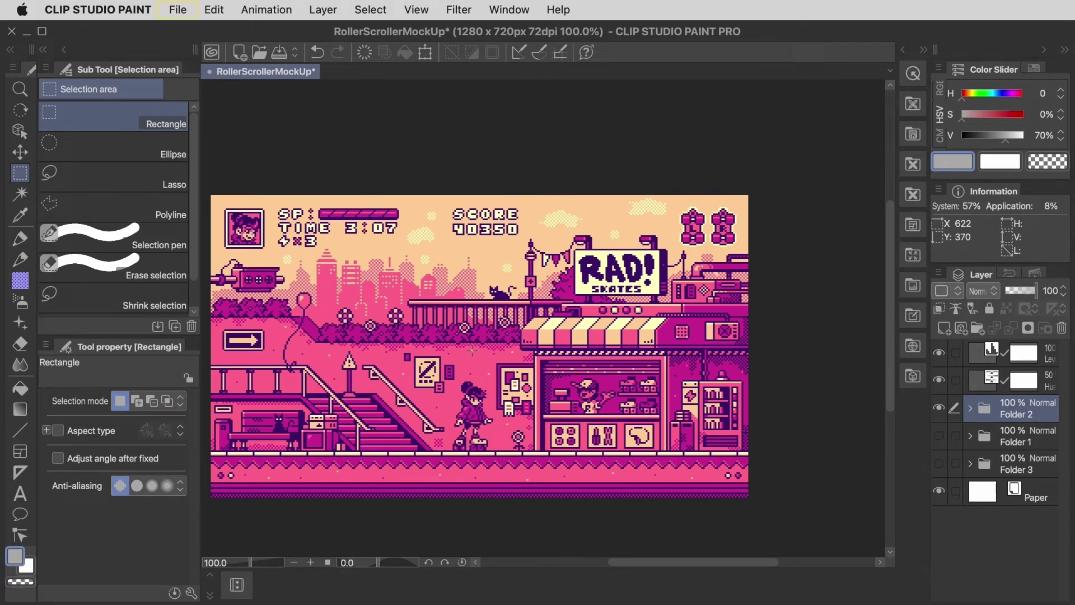
- Save a copy as RollerScrollerMockUp(4x).png in PNG format, accepting that layers are discarded
click(178, 9)
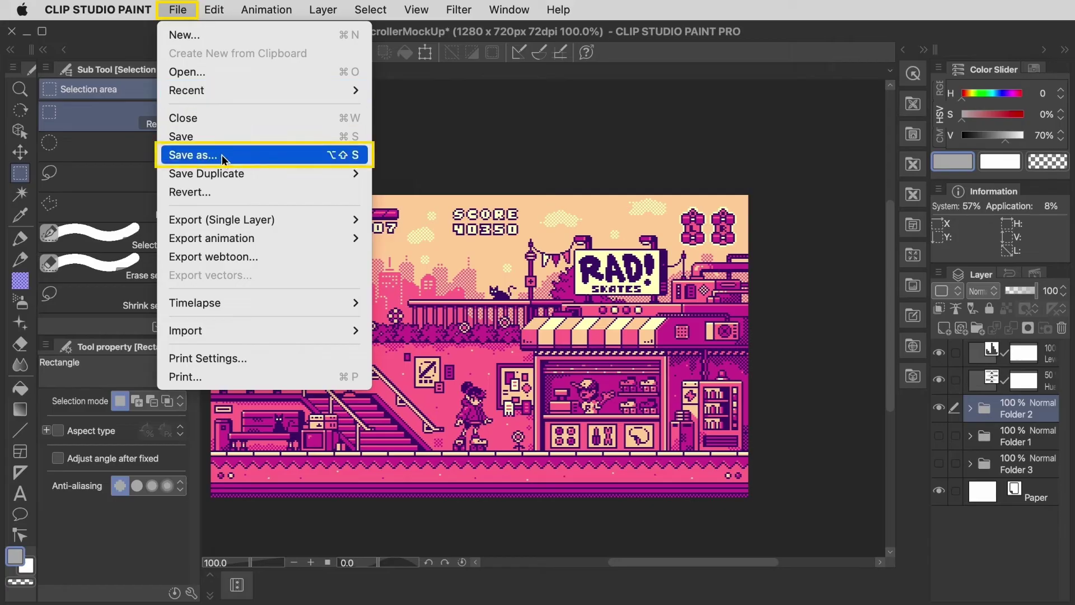
click(252, 155)
key(Right)
text((4x))
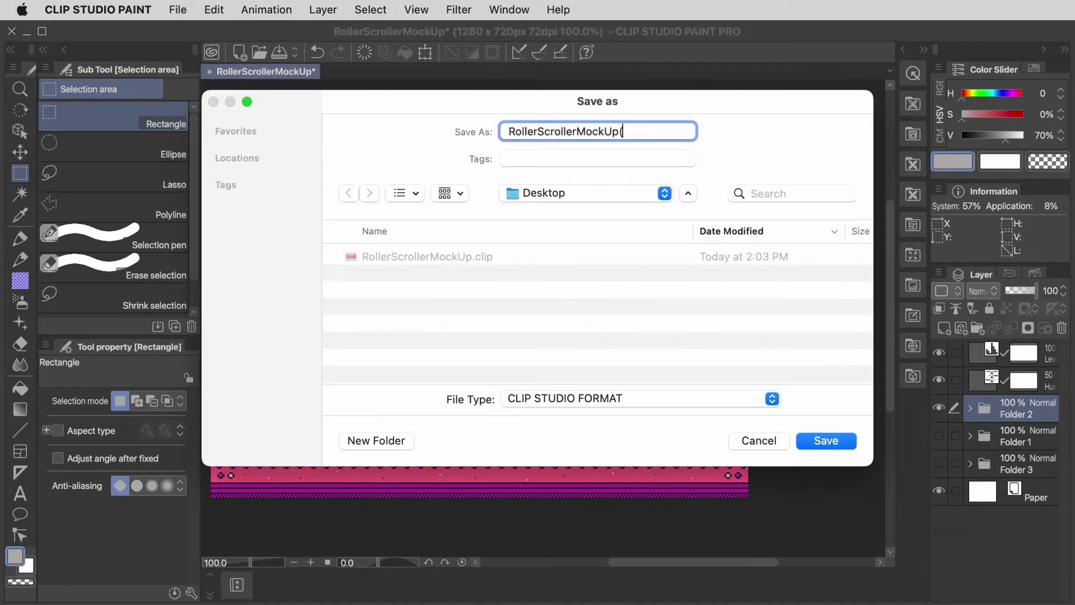
click(639, 398)
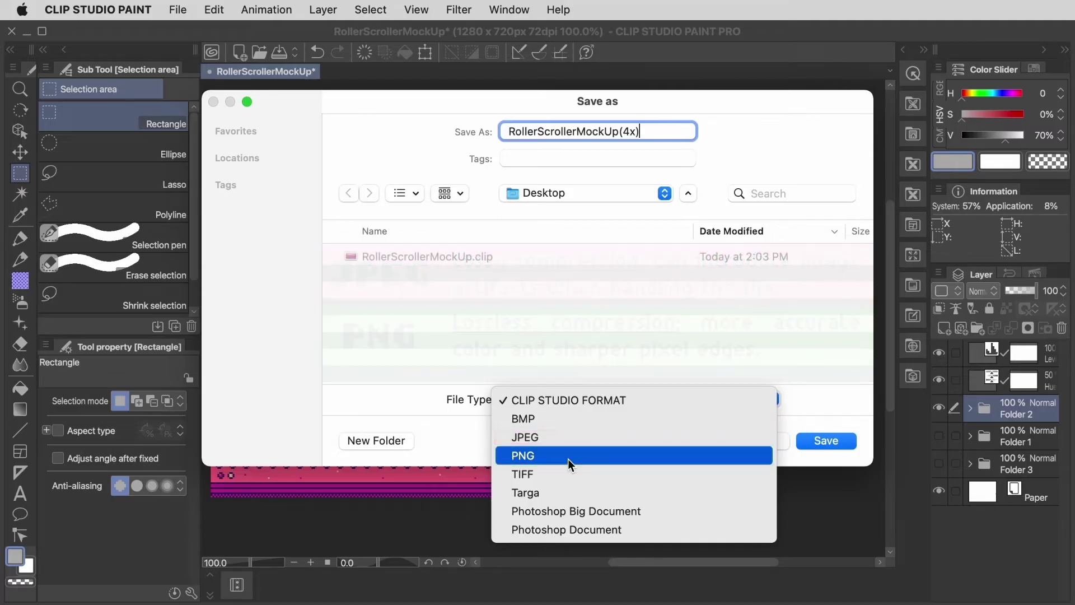
click(568, 456)
click(815, 438)
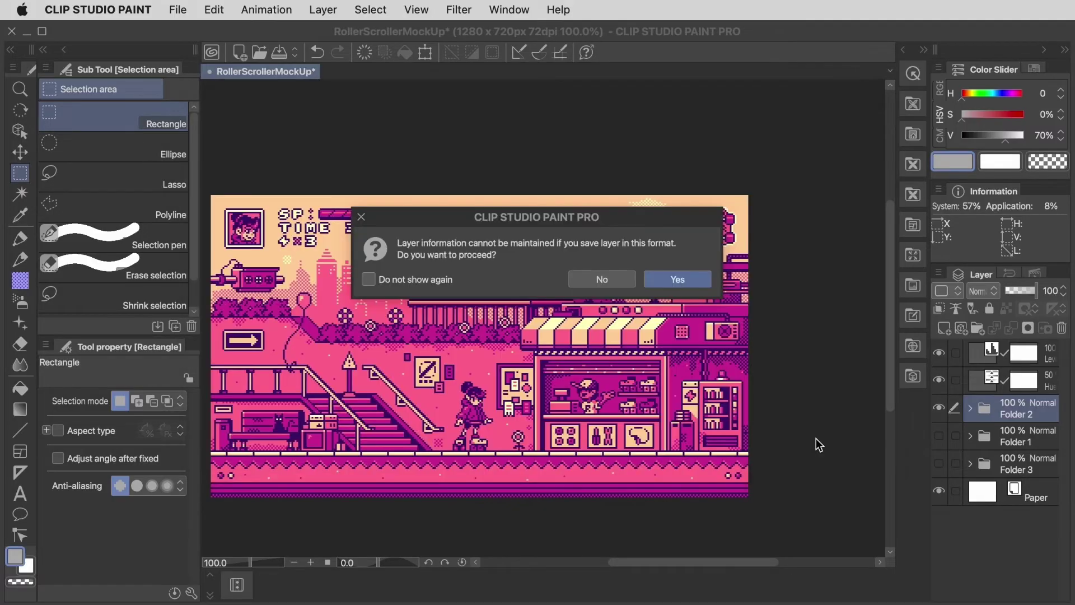
click(694, 282)
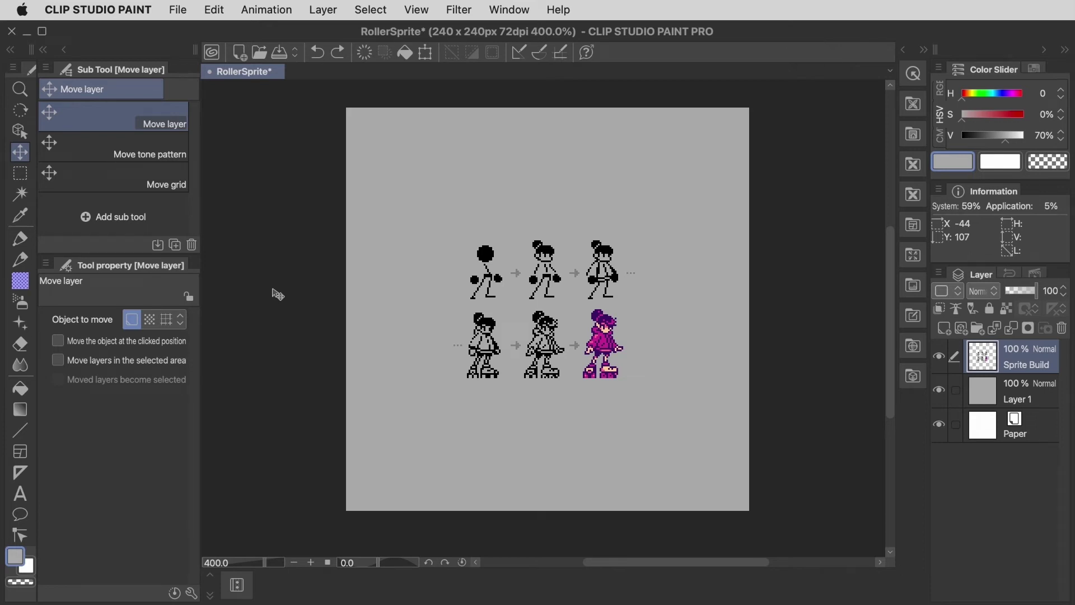
- Scale the Sprite Build layer to a 200% width ratio with Hard edges interpolation and commit
drag(469, 352, 469, 351)
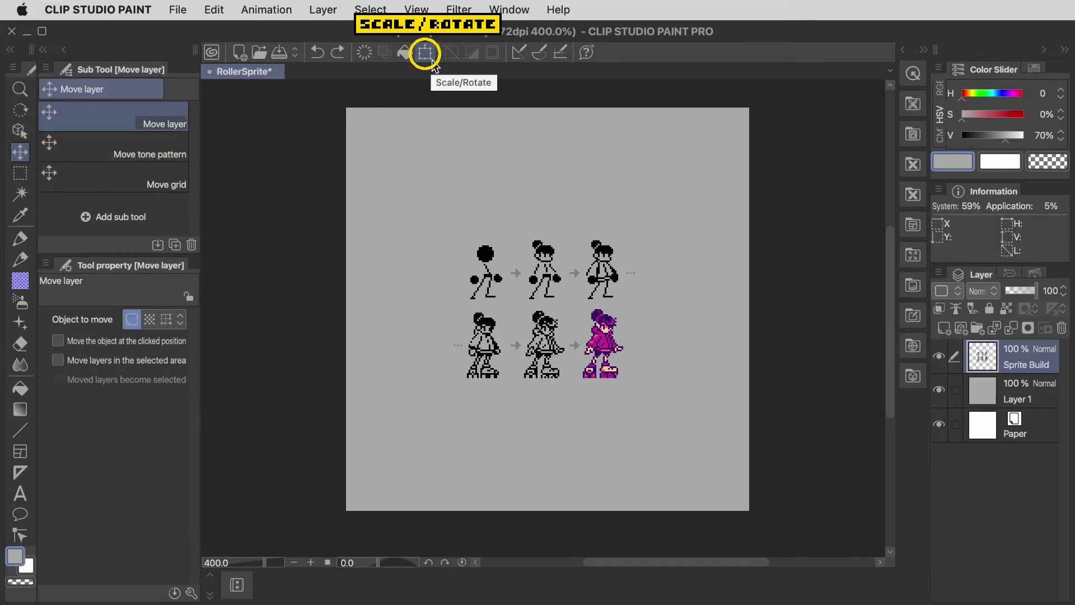
click(425, 52)
drag(635, 240, 666, 216)
drag(464, 210, 415, 173)
drag(415, 276, 395, 303)
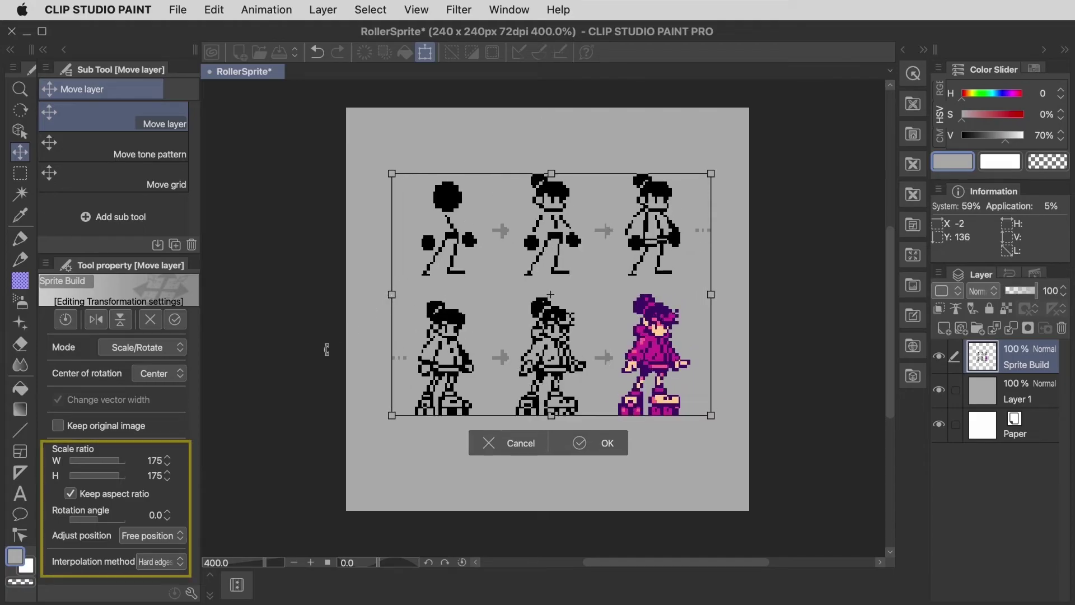
click(162, 460)
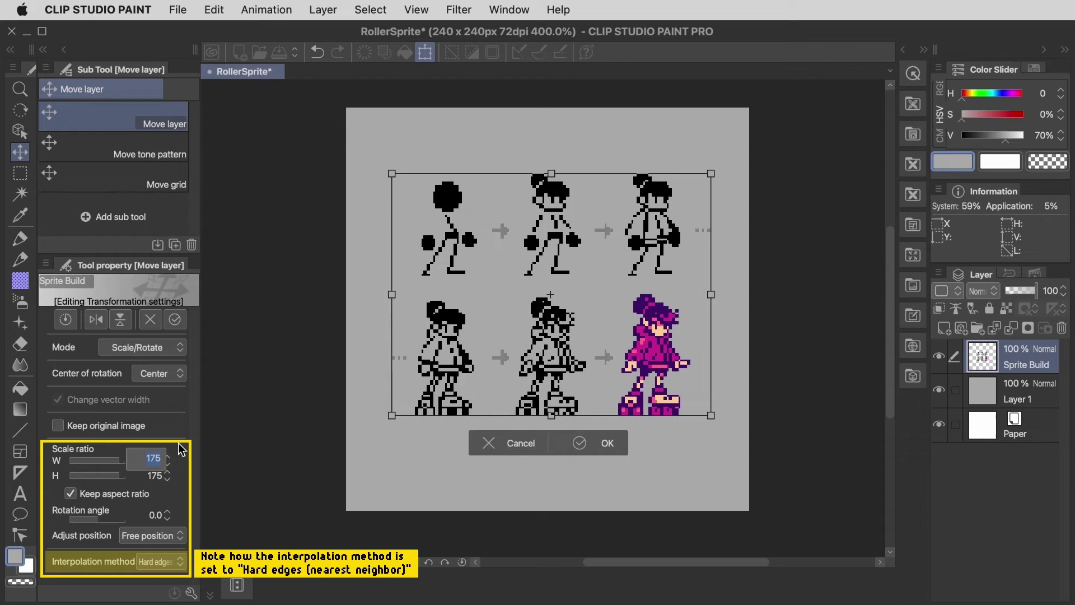
key(Return)
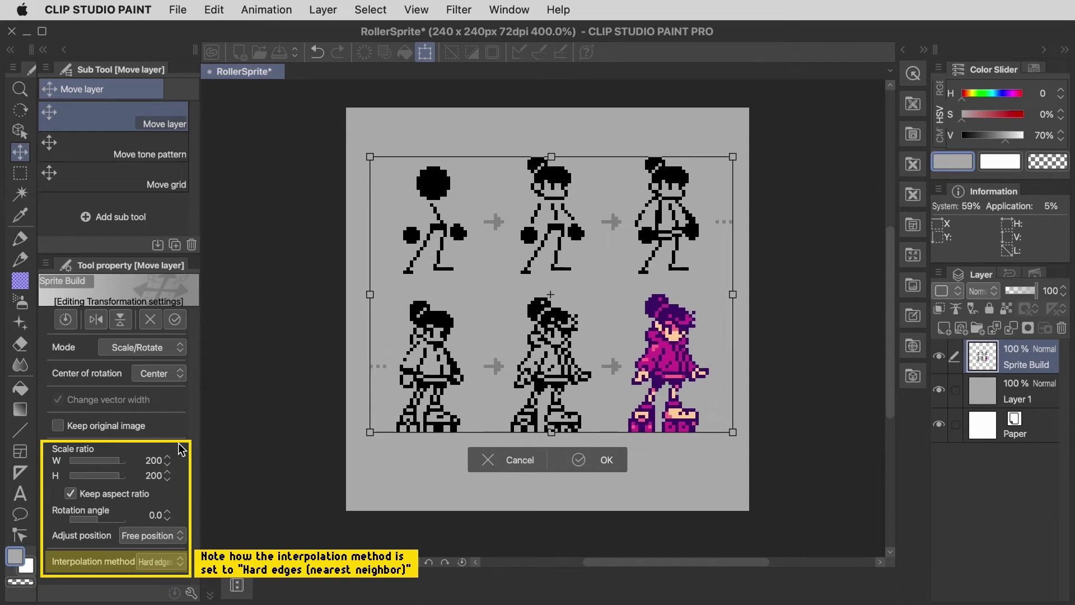
drag(498, 303, 495, 311)
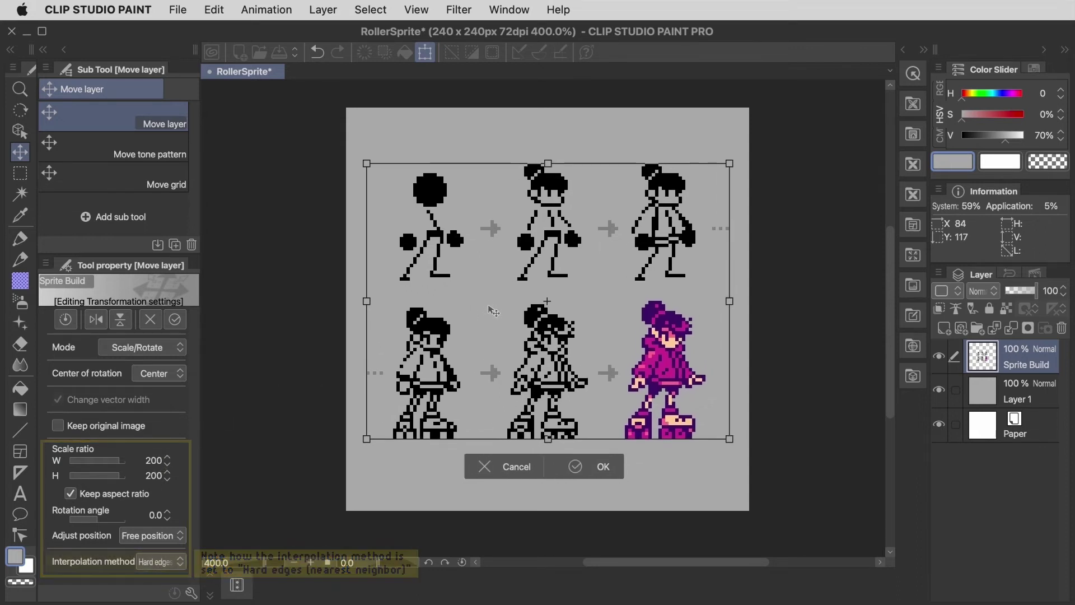
click(580, 473)
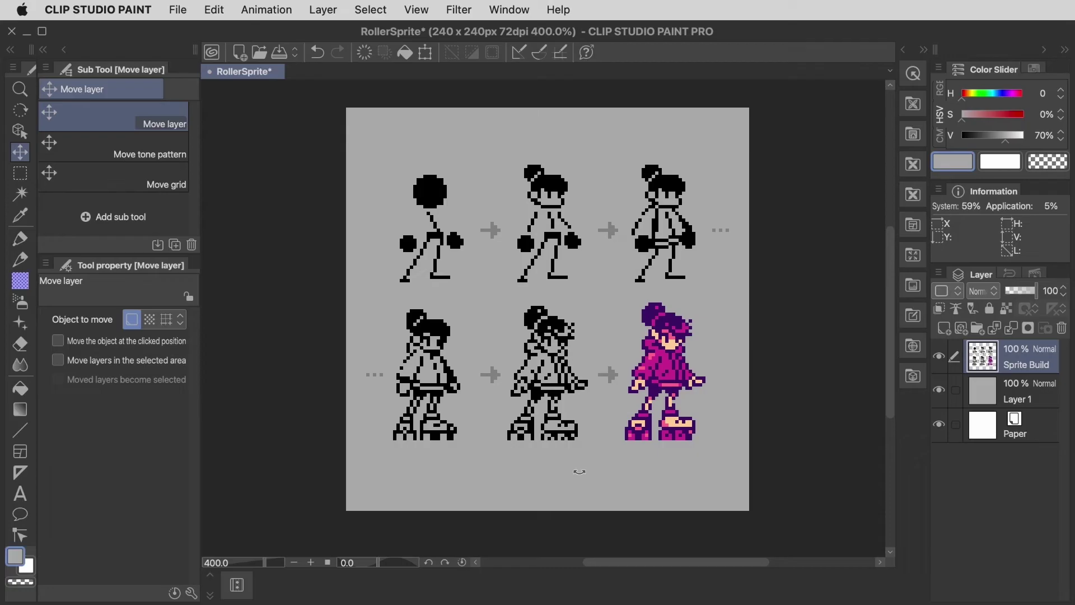
key(super+minus)
key(super+minus)
key(super+minus)
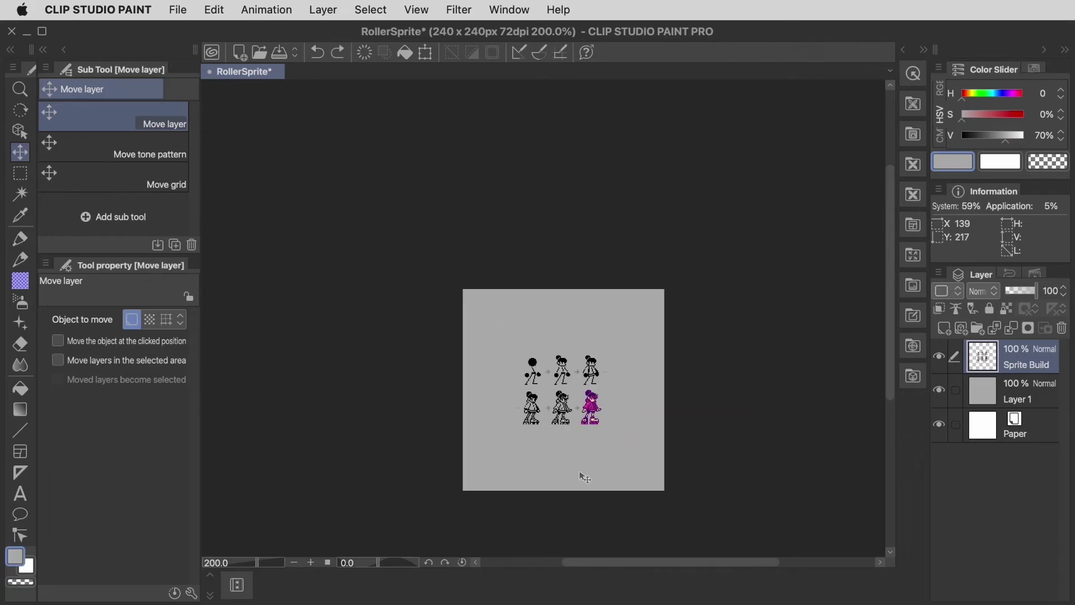
- Change the canvas size to 1000 x 1000 px via Edit > Change Canvas Size
click(214, 10)
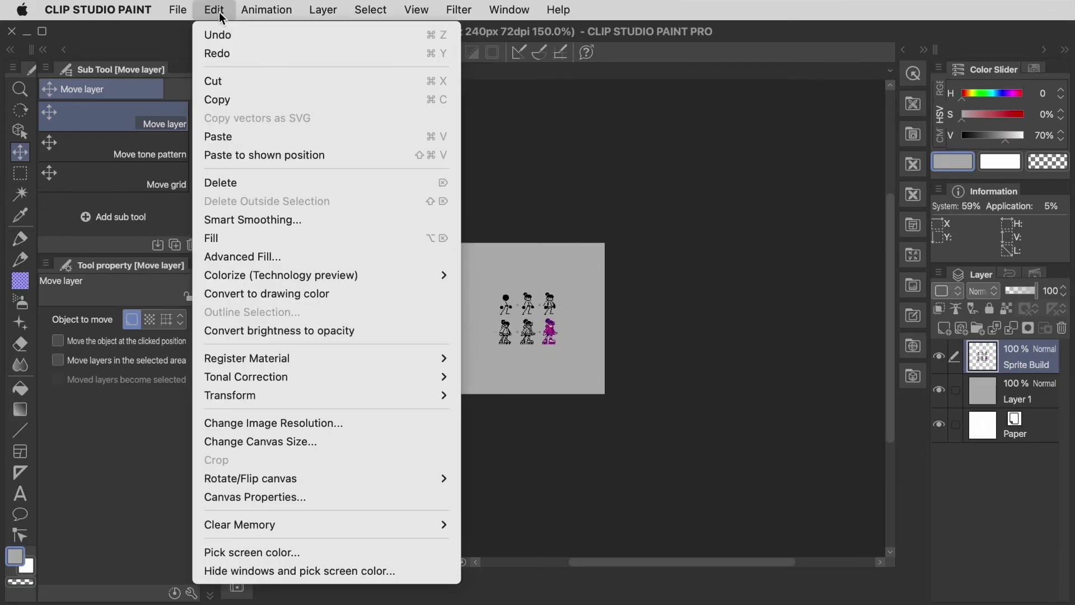
click(338, 446)
text(1000)
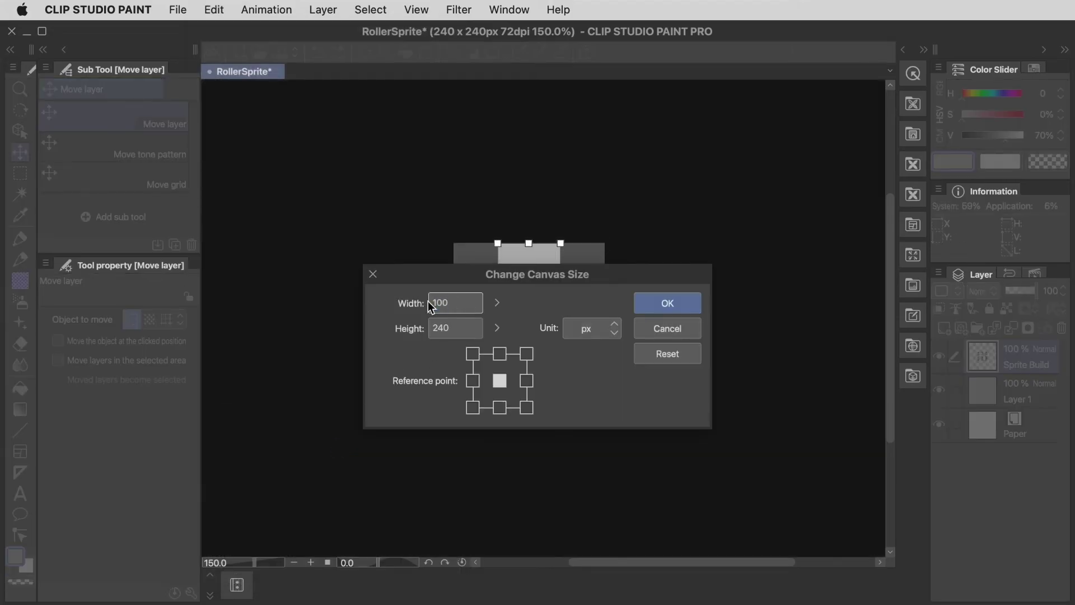
double_click(457, 327)
text(1000)
click(672, 311)
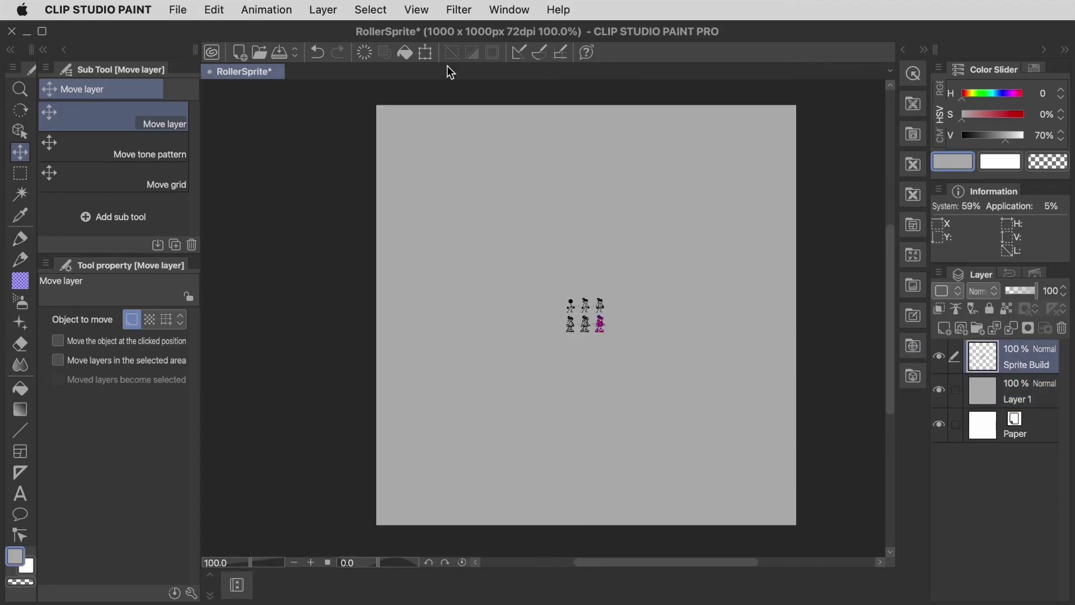
- Scale the sprite sheet up to 800% with Scale/Rotate and commit it
click(425, 52)
drag(637, 354, 760, 485)
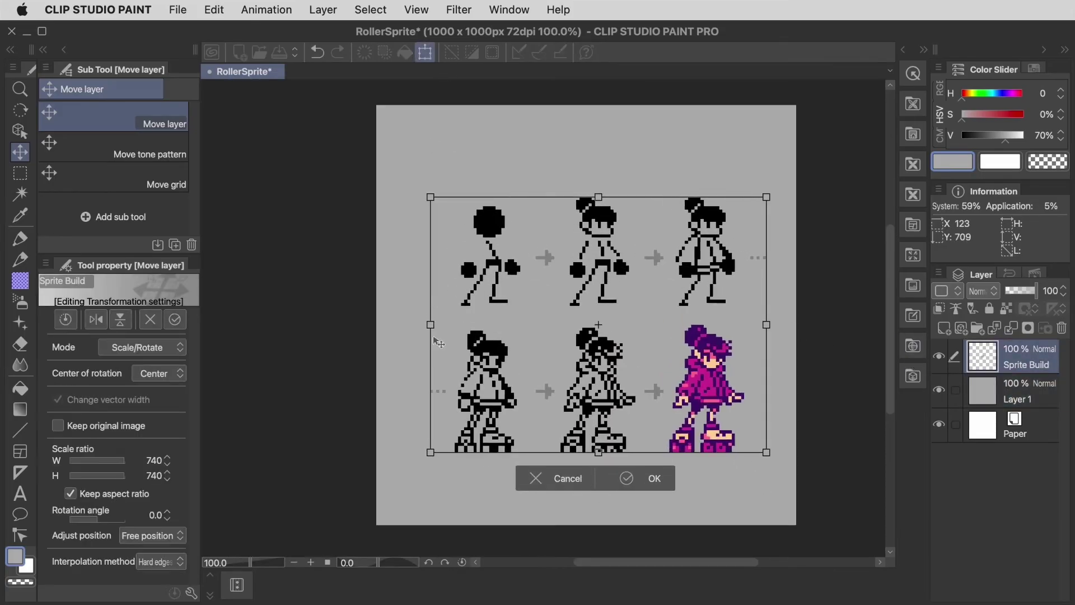
drag(154, 461, 245, 461)
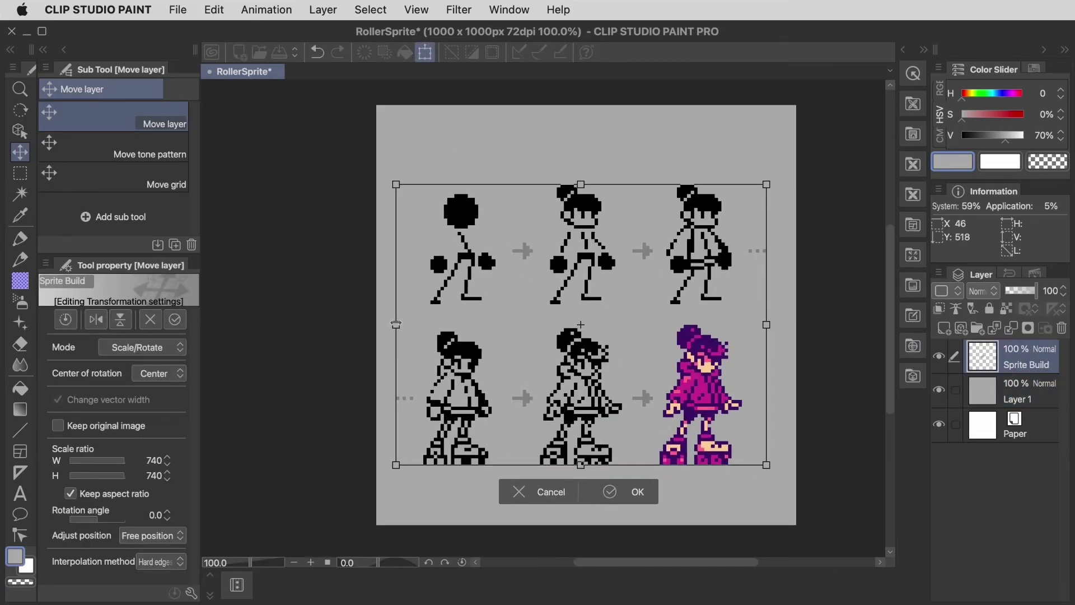
click(615, 493)
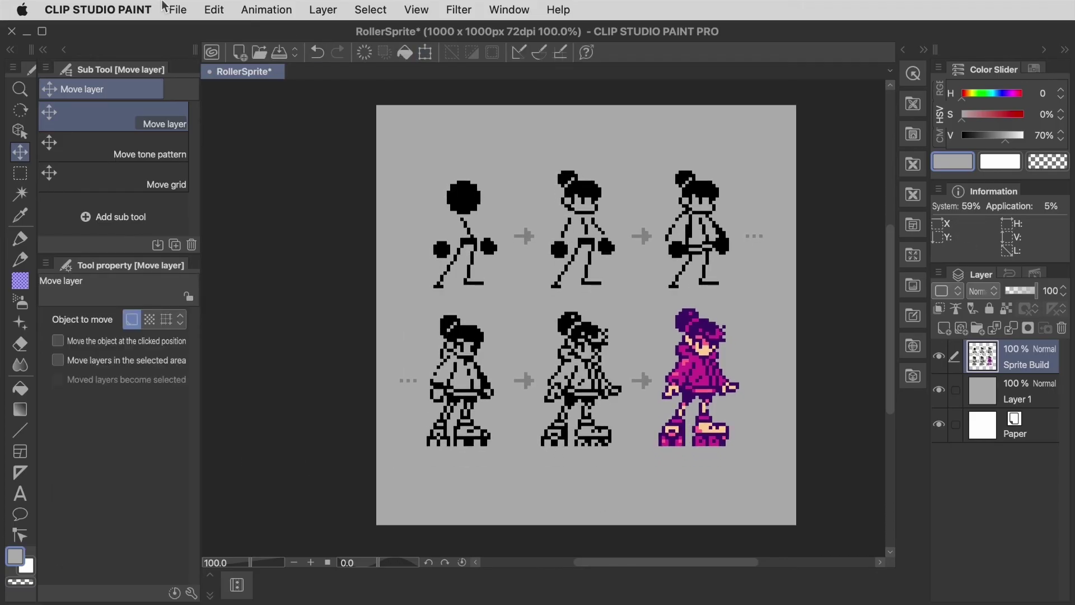
- Open the File menu to begin saving the sprite sheet under a new name
click(170, 9)
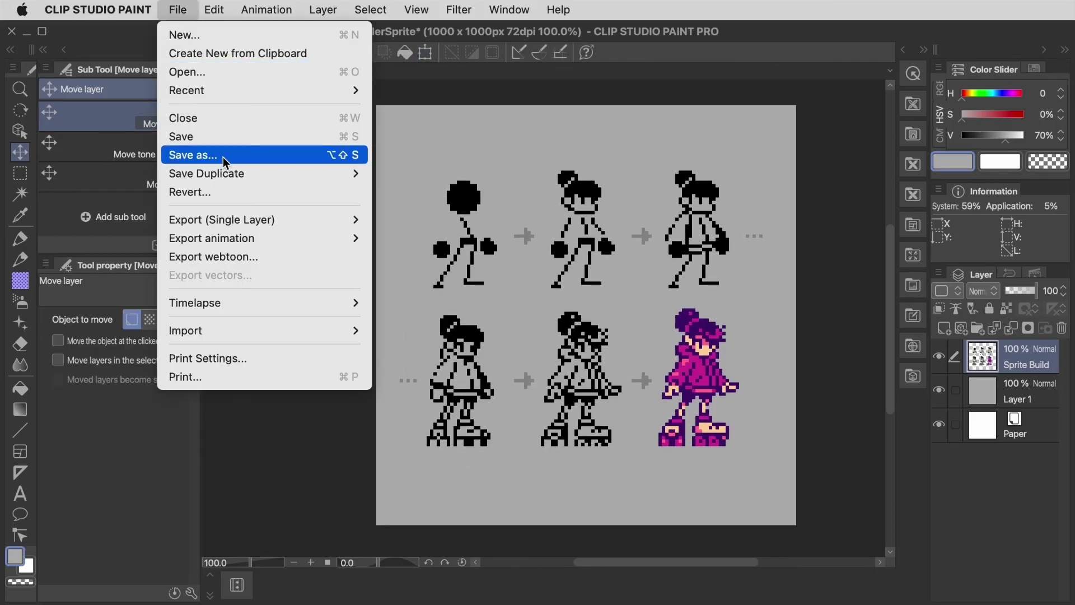